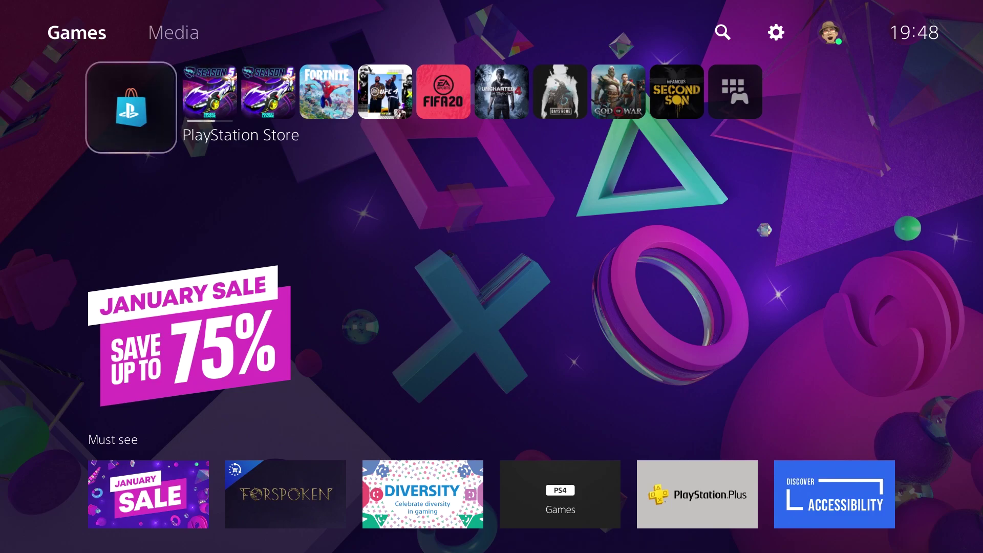
Step: Browse the home screen's installed games row and media section
{"action": "key", "text": "Right"}
{"action": "key", "text": "Left"}
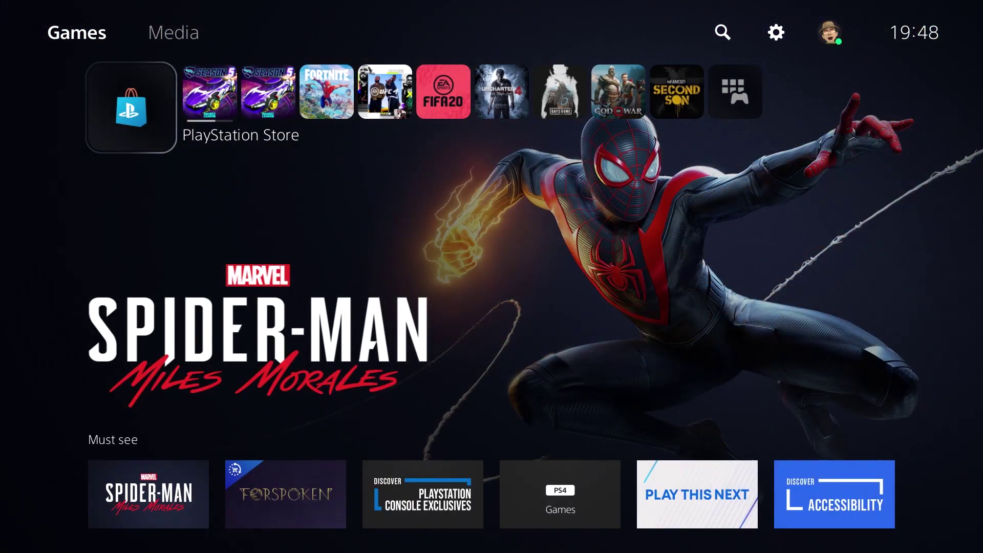
{"action": "key", "text": "Tab"}
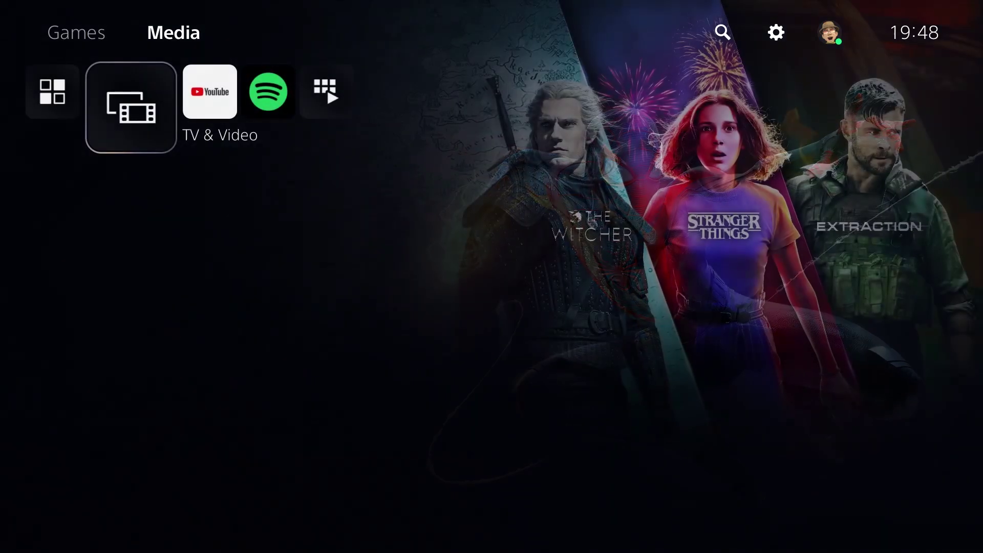
{"action": "key", "text": "shift+Tab"}
{"action": "key", "text": "Left"}
{"action": "key", "text": "Right"}
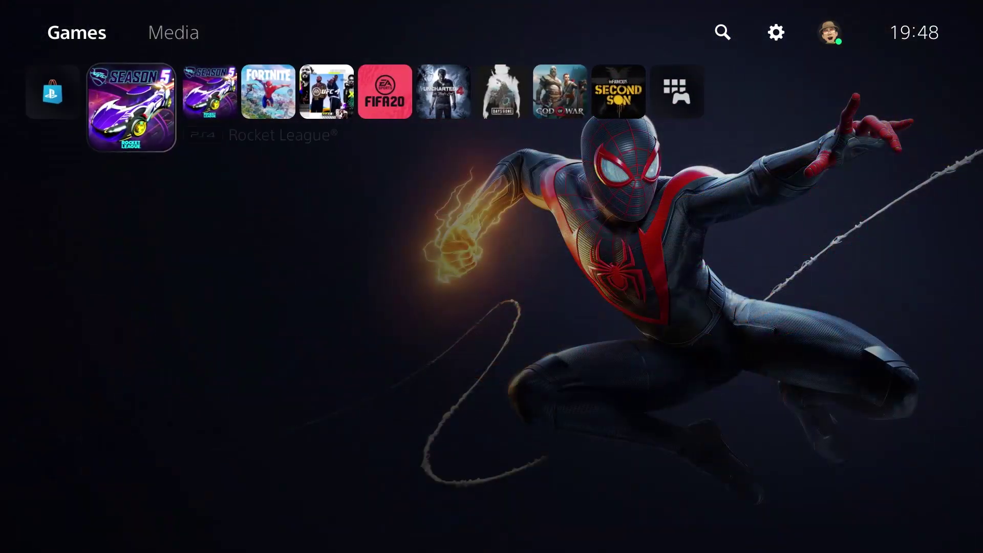
{"action": "key", "text": "Right"}
{"action": "key", "text": "Right"}
{"action": "key", "text": "Right"}
{"action": "key", "text": "Right"}
{"action": "key", "text": "Right"}
{"action": "key", "text": "Right"}
{"action": "key", "text": "Left"}
{"action": "key", "text": "Left"}
{"action": "key", "text": "Left"}
{"action": "key", "text": "Left"}
{"action": "key", "text": "Left"}
{"action": "key", "text": "Left"}
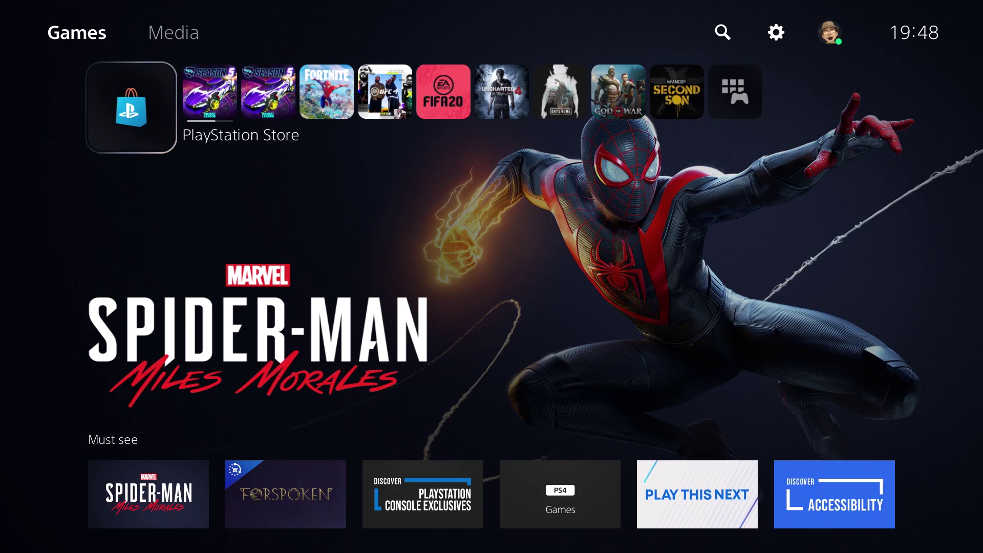
{"action": "key", "text": "Right"}
{"action": "key", "text": "Right"}
{"action": "key", "text": "Right"}
{"action": "key", "text": "Right"}
{"action": "key", "text": "Right"}
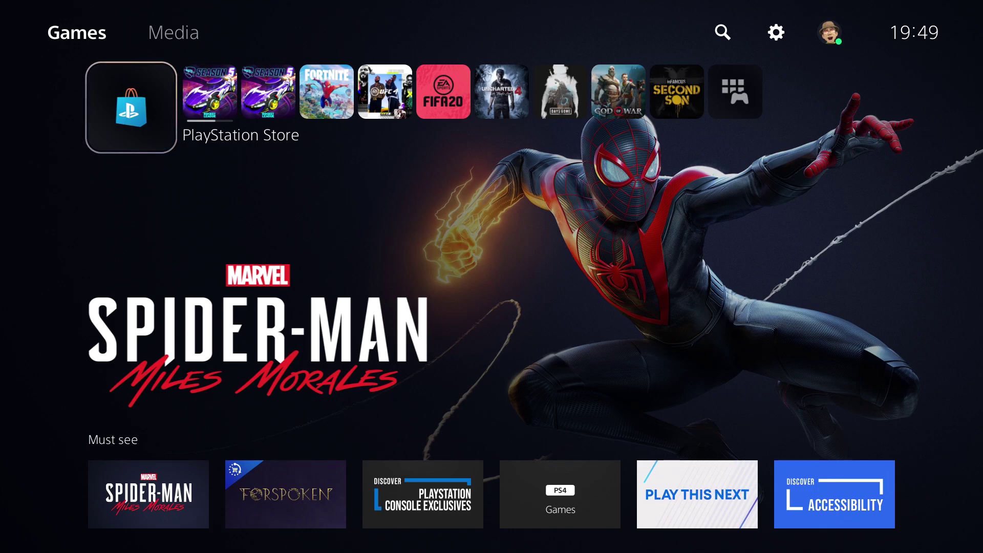
{"action": "key", "text": "Page_Down"}
{"action": "key", "text": "Page_Up"}
{"action": "key", "text": "Right"}
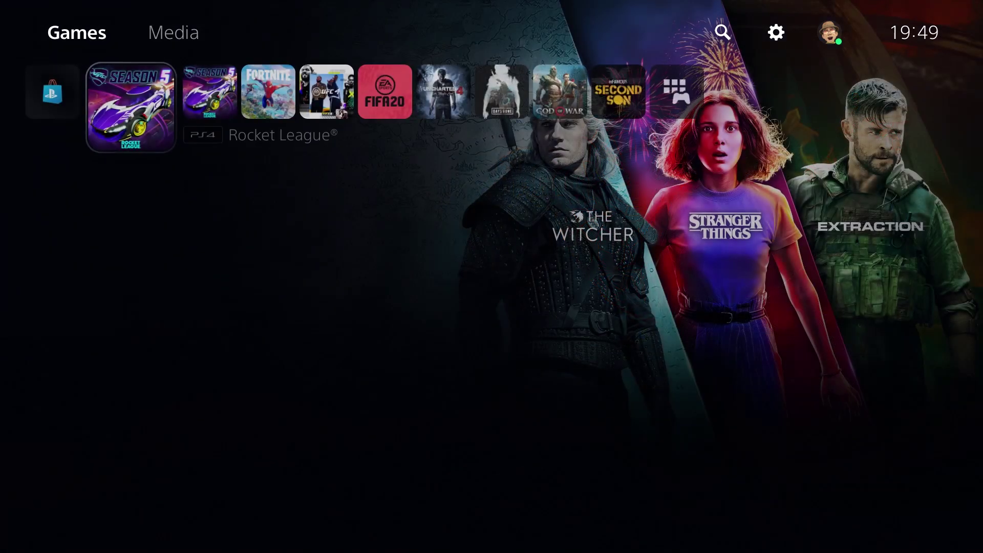
{"action": "key", "text": "Left"}
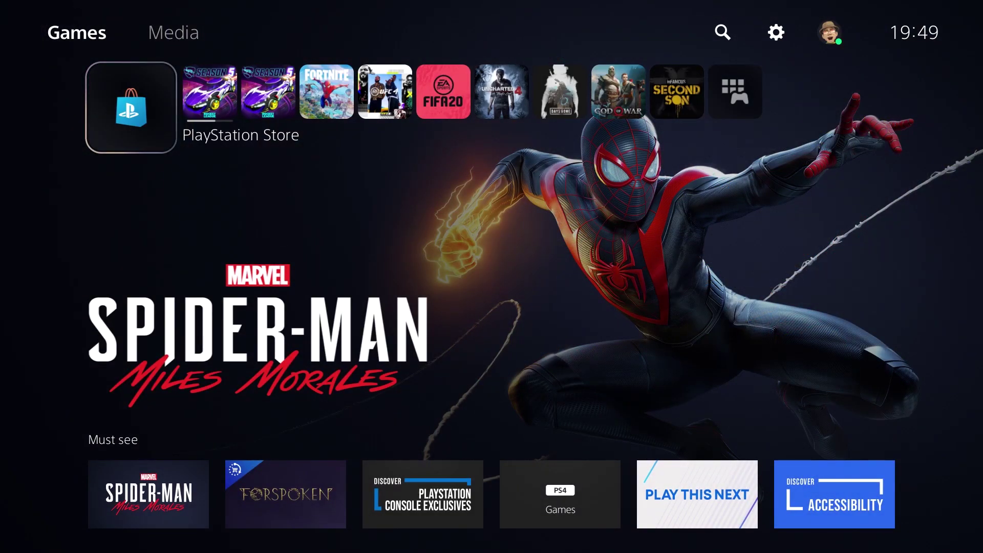
Step: Bring up the console's user list under Settings > Users and Accounts
{"action": "key", "text": "Up"}
{"action": "key", "text": "Right"}
{"action": "key", "text": "Right"}
{"action": "key", "text": "Right"}
{"action": "key", "text": "Right"}
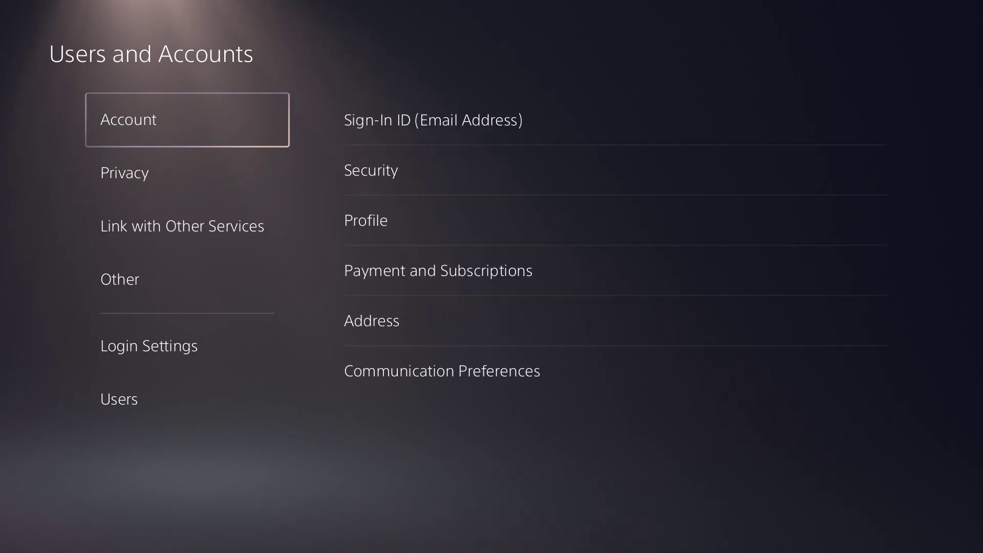
{"action": "key", "text": "Down"}
{"action": "key", "text": "Down"}
{"action": "key", "text": "Down"}
{"action": "key", "text": "Down"}
{"action": "key", "text": "Down"}
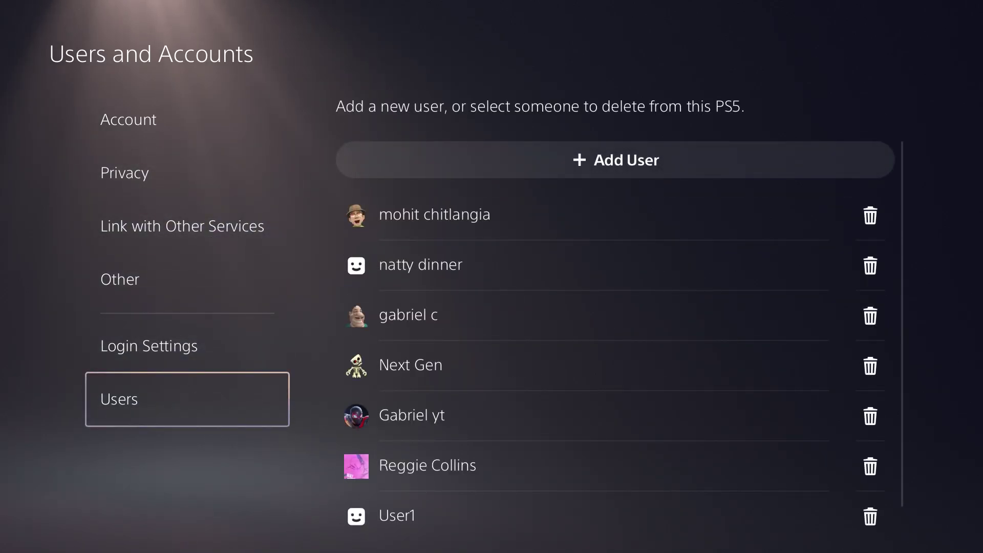
{"action": "key", "text": "Right"}
{"action": "key", "text": "Down"}
{"action": "key", "text": "Down"}
{"action": "key", "text": "Left"}
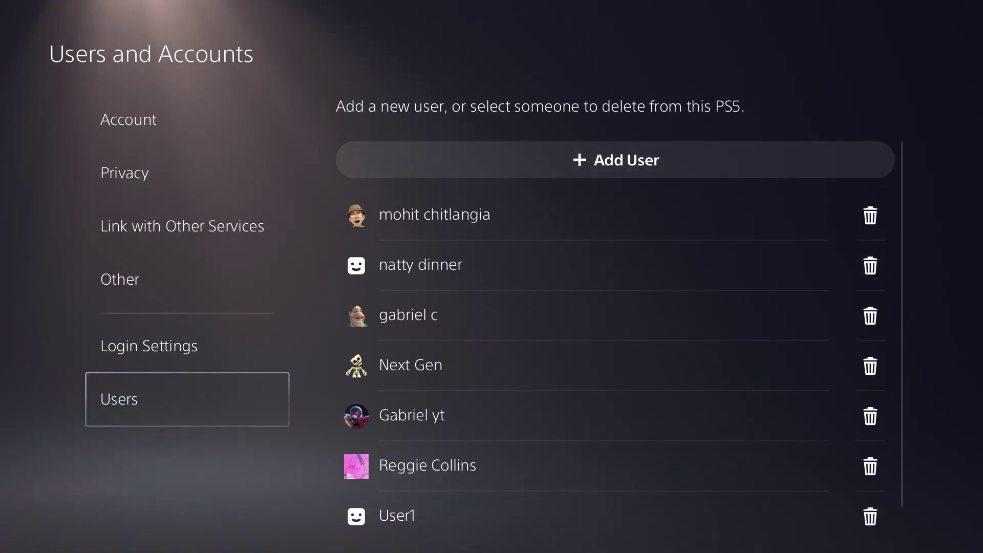
Step: Delete the sixth user and the last user, including User1, from the PS5
{"action": "key", "text": "Down"}
{"action": "key", "text": "Down"}
{"action": "key", "text": "Down"}
{"action": "key", "text": "Down"}
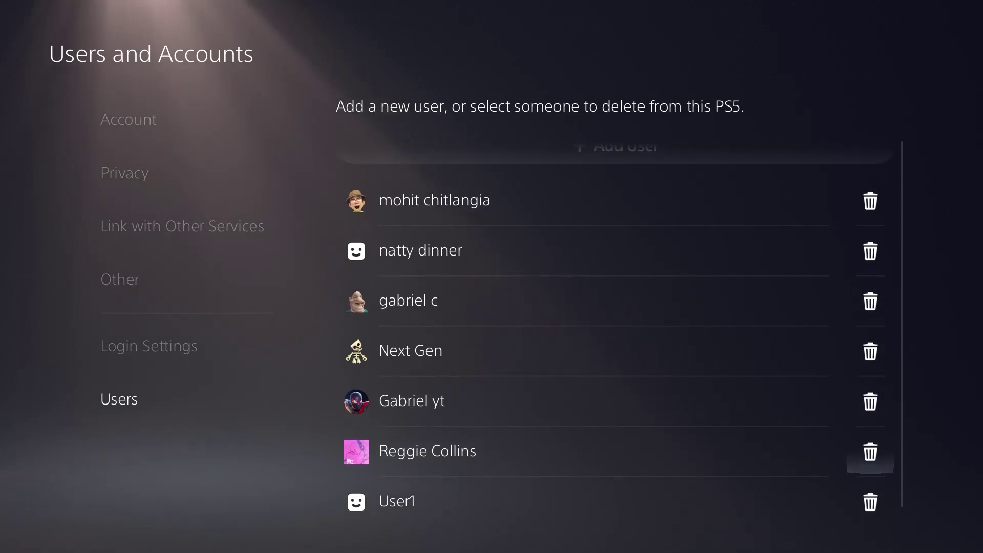
{"action": "key", "text": "Down"}
{"action": "key", "text": "Up"}
{"action": "key", "text": "Return"}
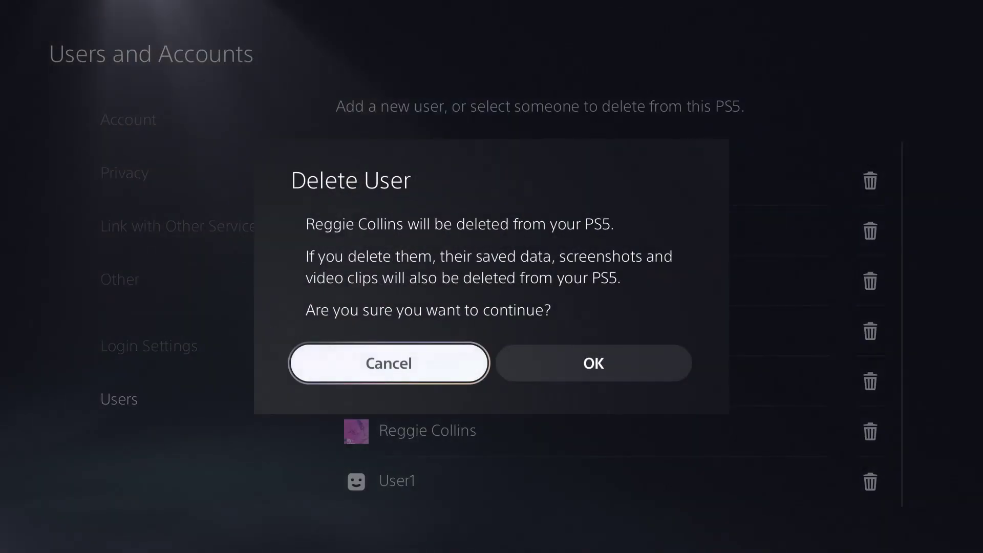
{"action": "key", "text": "Right"}
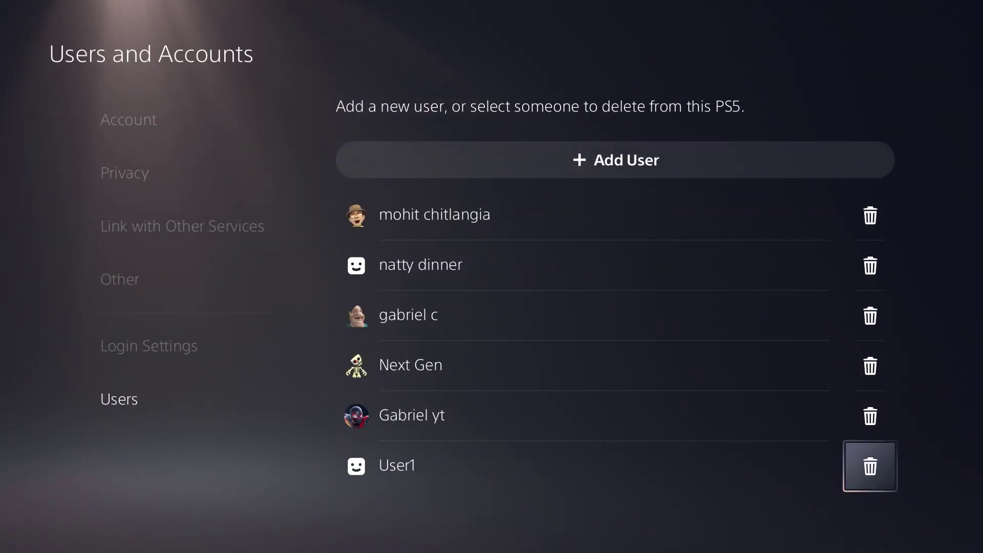
{"action": "key", "text": "Return"}
{"action": "key", "text": "Right"}
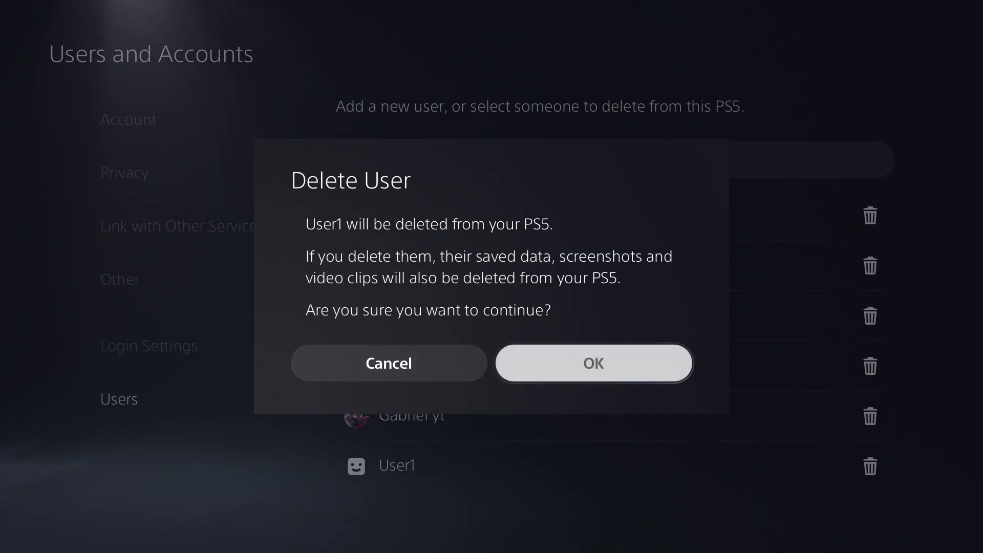
{"action": "key", "text": "Return"}
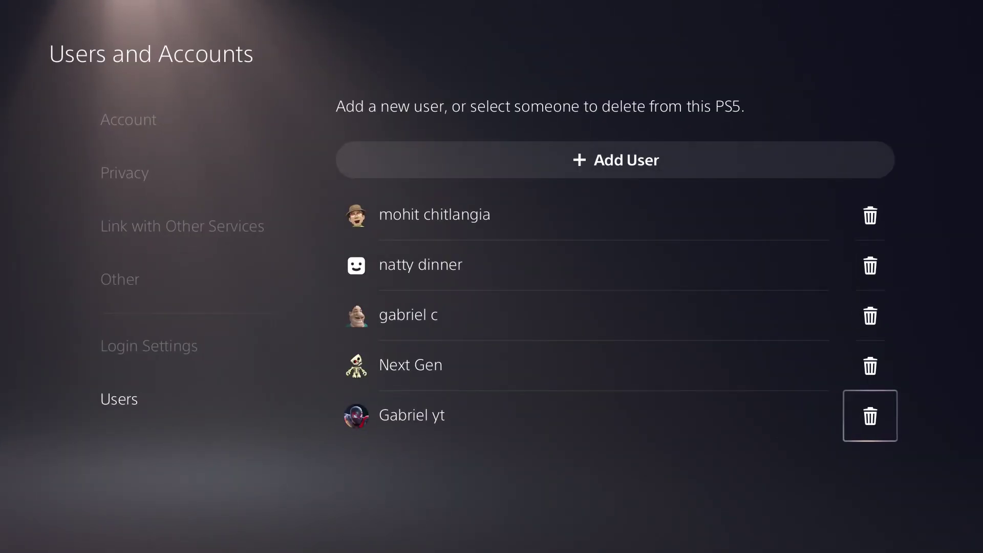
{"action": "key", "text": "Left"}
Step: Reopen Users and Accounts and review the five remaining users
{"action": "key", "text": "Escape"}
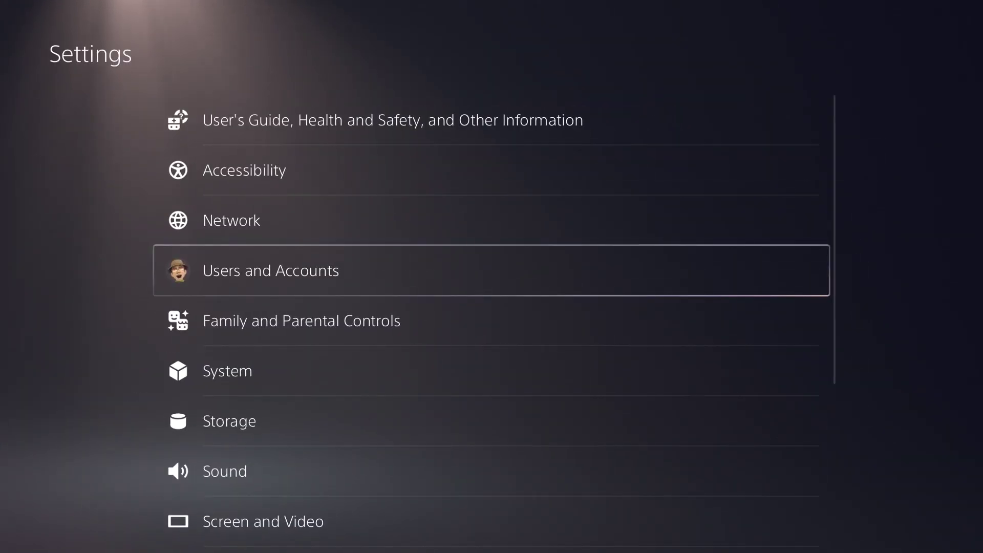
{"action": "key", "text": "Return"}
{"action": "key", "text": "Down"}
{"action": "key", "text": "Down"}
{"action": "key", "text": "Down"}
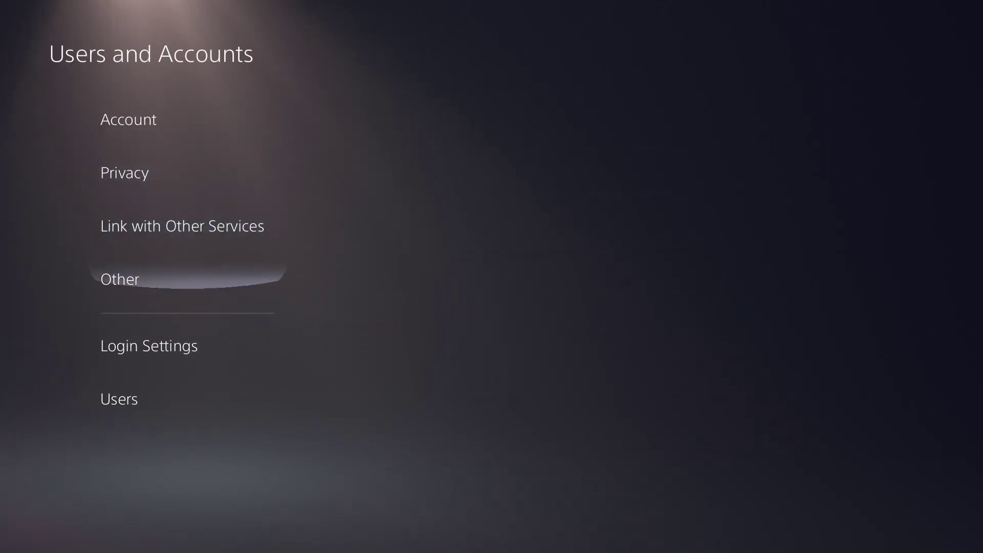
{"action": "key", "text": "Down"}
{"action": "key", "text": "Down"}
{"action": "key", "text": "Right"}
{"action": "key", "text": "Down"}
{"action": "key", "text": "Down"}
{"action": "key", "text": "Down"}
{"action": "key", "text": "Down"}
{"action": "key", "text": "Left"}
{"action": "key", "text": "Right"}
{"action": "key", "text": "Up"}
{"action": "key", "text": "Up"}
{"action": "key", "text": "Up"}
{"action": "key", "text": "Up"}
{"action": "key", "text": "Down"}
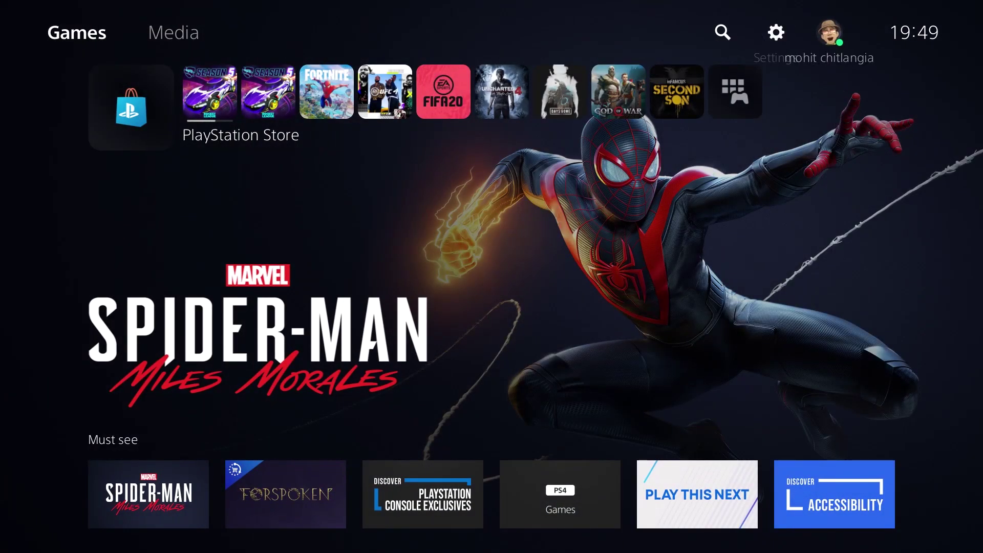
Step: Check the Switch User list from the profile menu, cancel, and return home
{"action": "key", "text": "Return"}
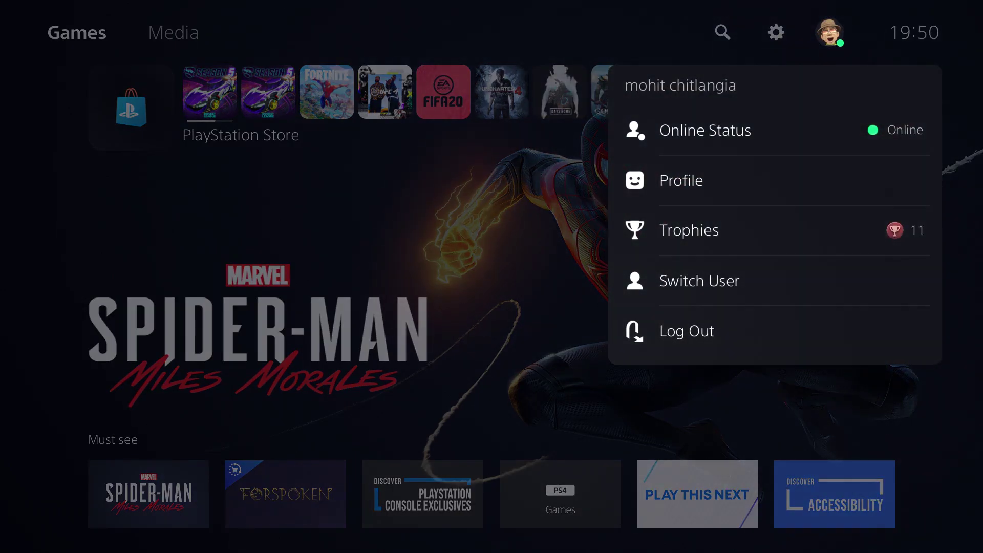
{"action": "key", "text": "Return"}
{"action": "key", "text": "Right"}
{"action": "key", "text": "Right"}
{"action": "key", "text": "Right"}
{"action": "key", "text": "Right"}
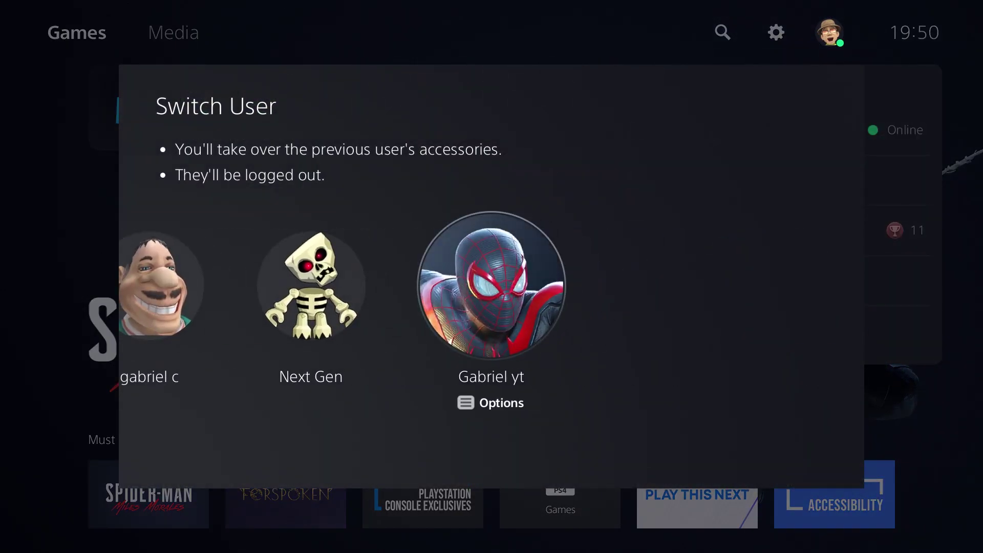
{"action": "key", "text": "Left"}
{"action": "key", "text": "Left"}
{"action": "key", "text": "Left"}
{"action": "key", "text": "Right"}
{"action": "key", "text": "Right"}
{"action": "key", "text": "Escape"}
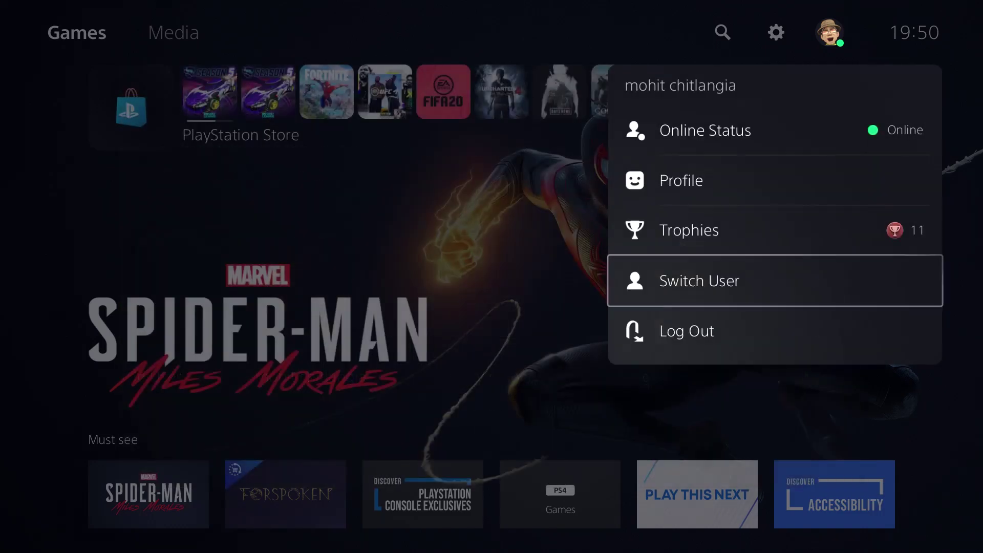
{"action": "key", "text": "Escape"}
{"action": "key", "text": "Down"}
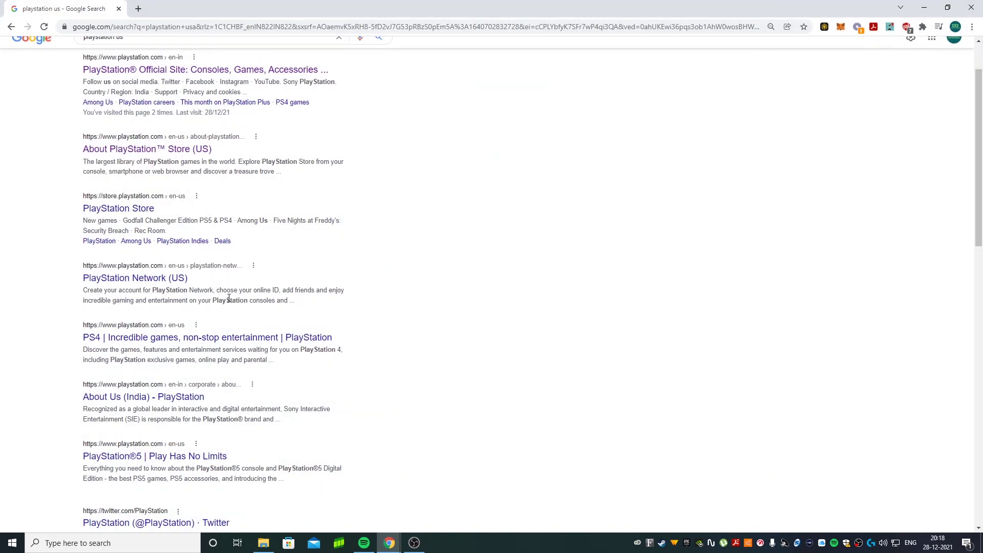
{"action": "scroll", "coordinate": [227, 298], "scroll_direction": "up", "scroll_amount": 2}
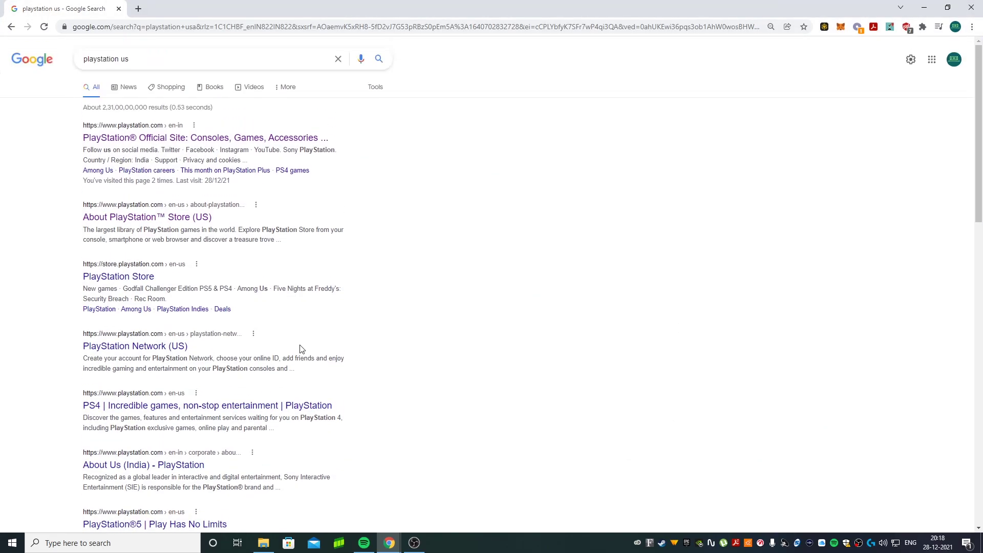
Step: Open the PlayStation site, choose United States as the region, and return to the page top
{"action": "left_click", "coordinate": [140, 138]}
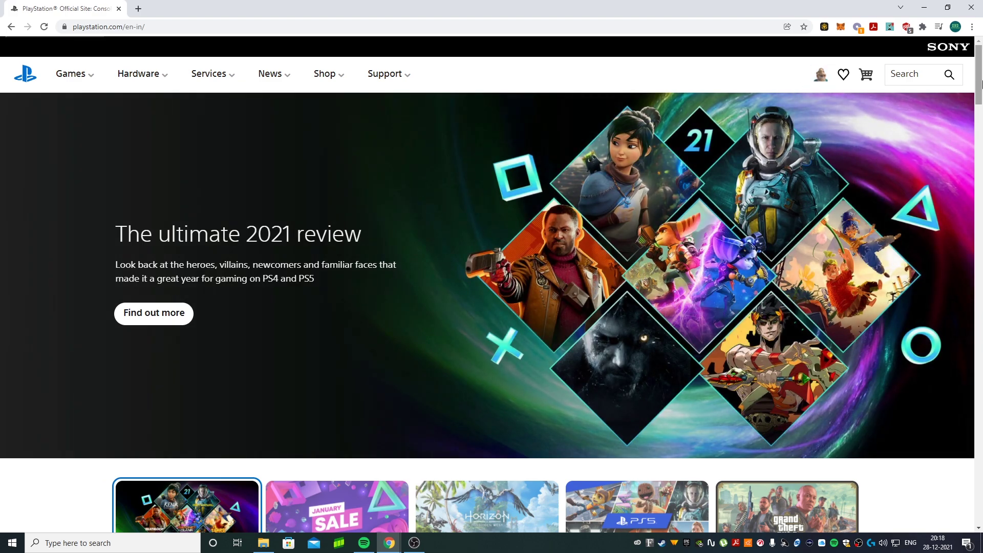
{"action": "left_click_drag", "start_coordinate": [979, 84], "coordinate": [978, 470]}
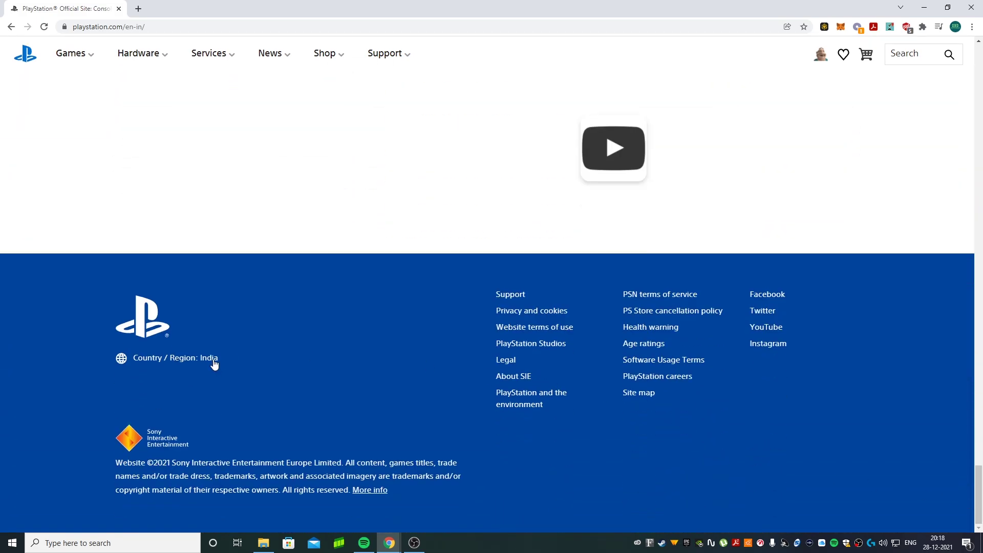
{"action": "left_click", "coordinate": [212, 358]}
{"action": "scroll", "coordinate": [575, 325], "scroll_direction": "down", "scroll_amount": 1}
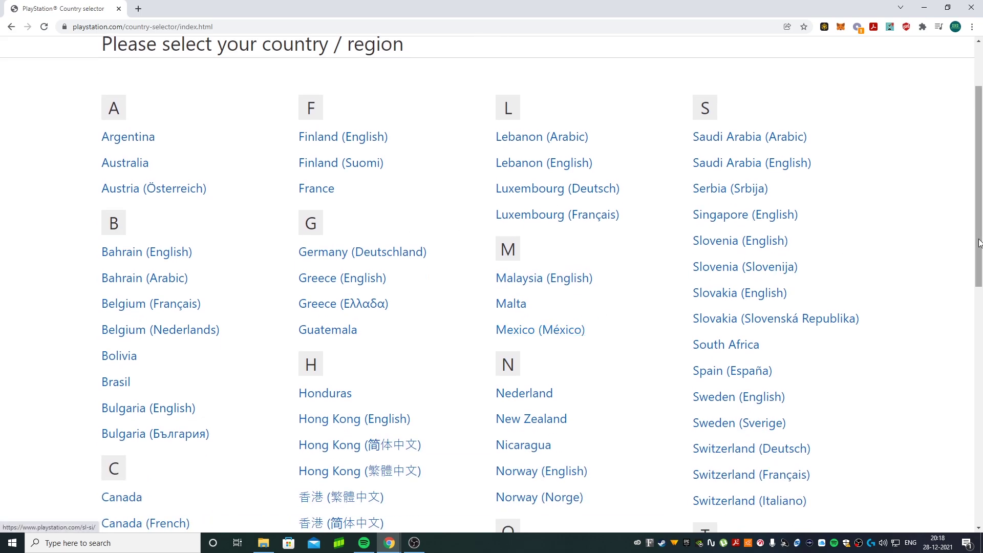
{"action": "left_click_drag", "start_coordinate": [979, 220], "coordinate": [972, 460]}
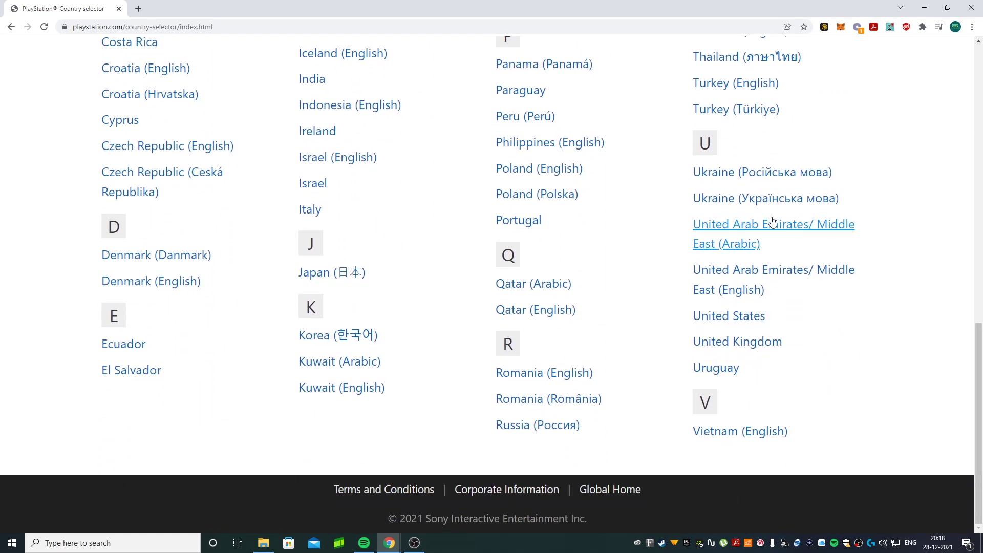
{"action": "left_click", "coordinate": [742, 318]}
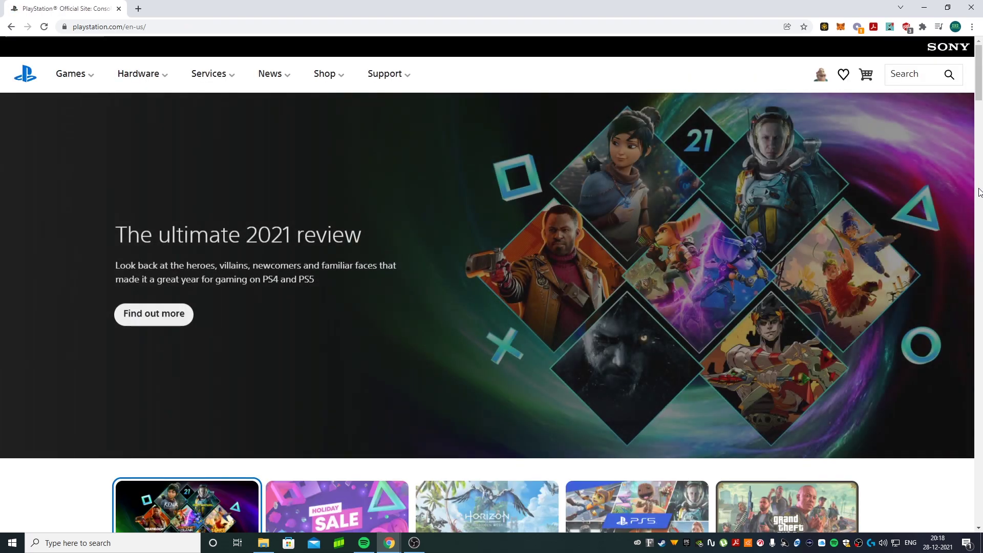
{"action": "scroll", "coordinate": [684, 161], "scroll_direction": "down", "scroll_amount": 1}
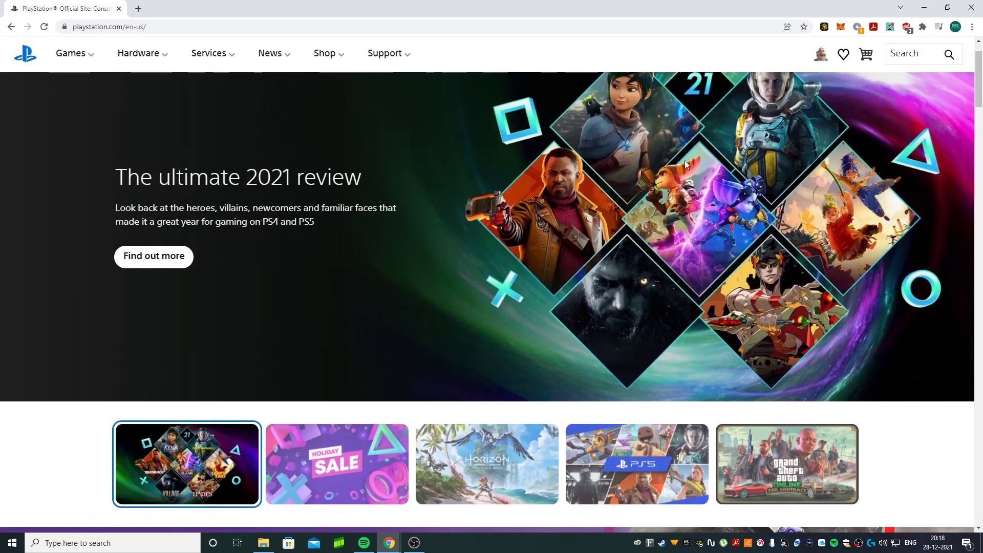
{"action": "scroll", "coordinate": [684, 161], "scroll_direction": "up", "scroll_amount": 1}
{"action": "left_click_drag", "start_coordinate": [980, 68], "coordinate": [977, 485]}
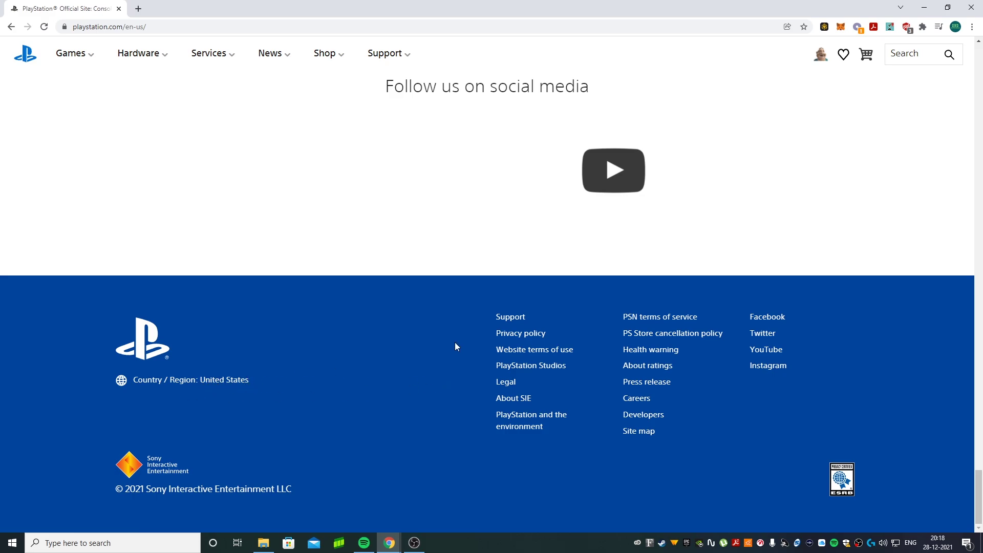
{"action": "key", "text": "Home"}
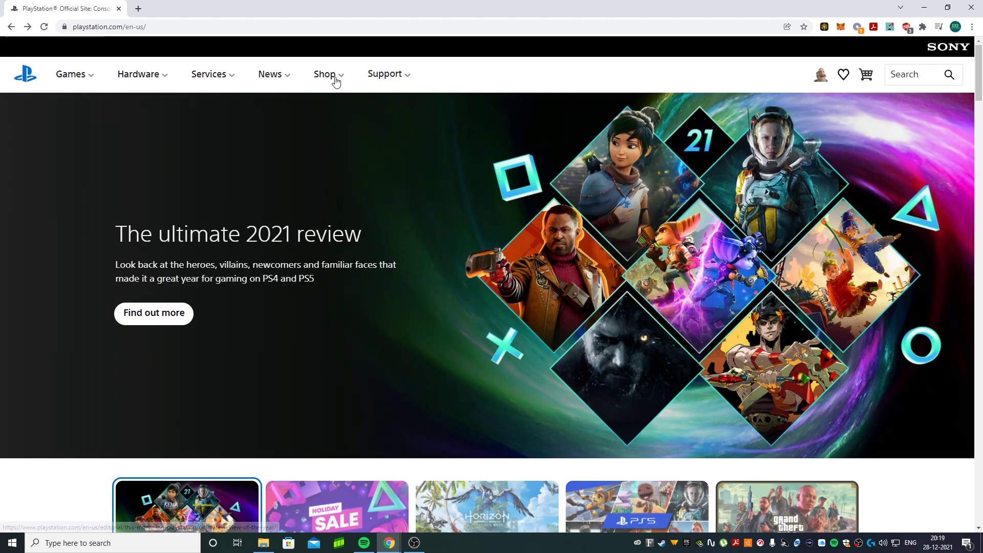
Step: Go to PlayStation Support, then the Account & Security and Account management topics
{"action": "left_click", "coordinate": [391, 75]}
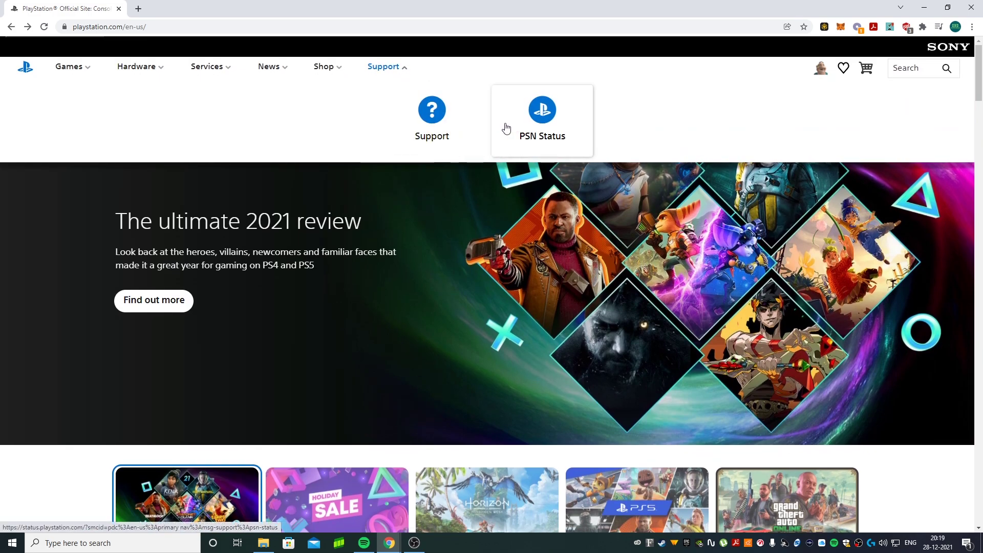
{"action": "left_click", "coordinate": [446, 131]}
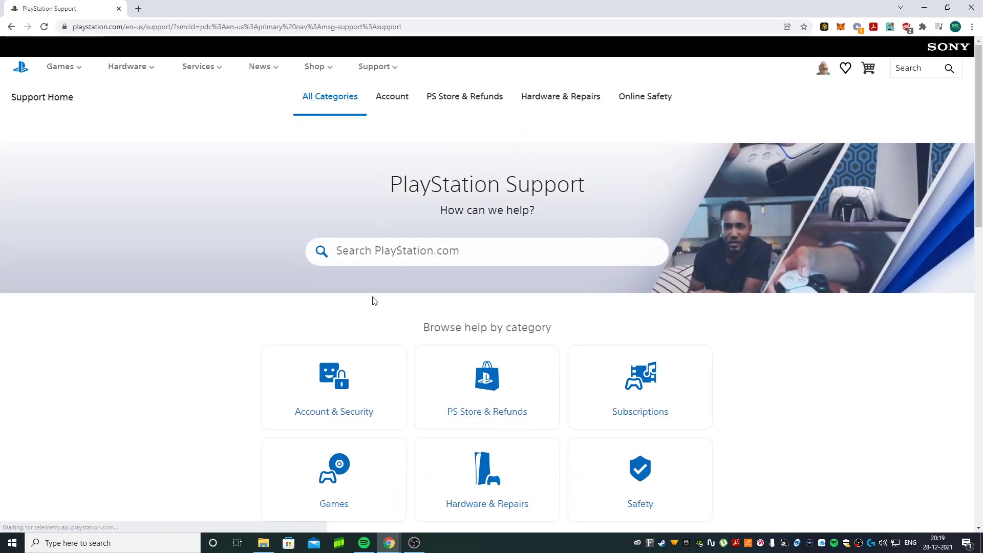
{"action": "scroll", "coordinate": [346, 281], "scroll_direction": "down", "scroll_amount": 2}
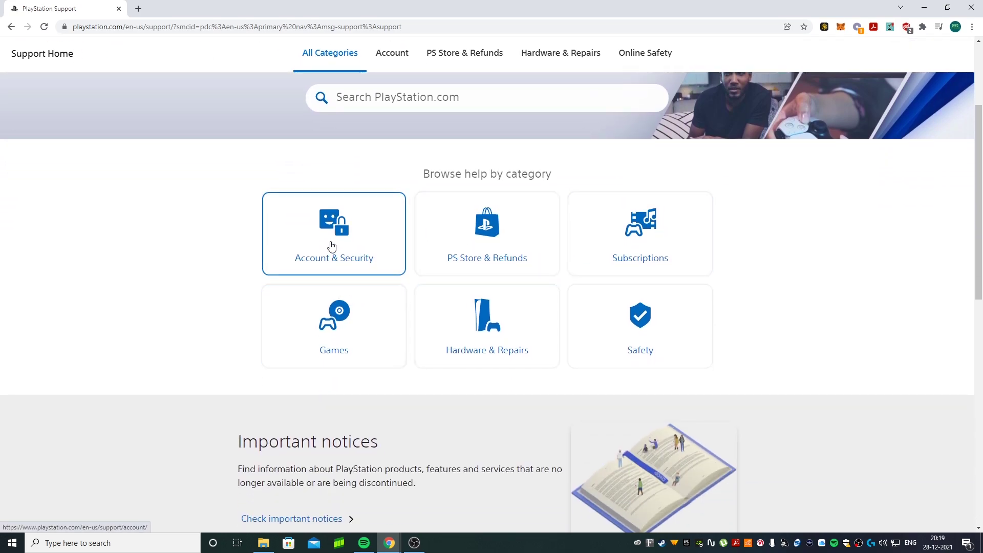
{"action": "left_click", "coordinate": [338, 265]}
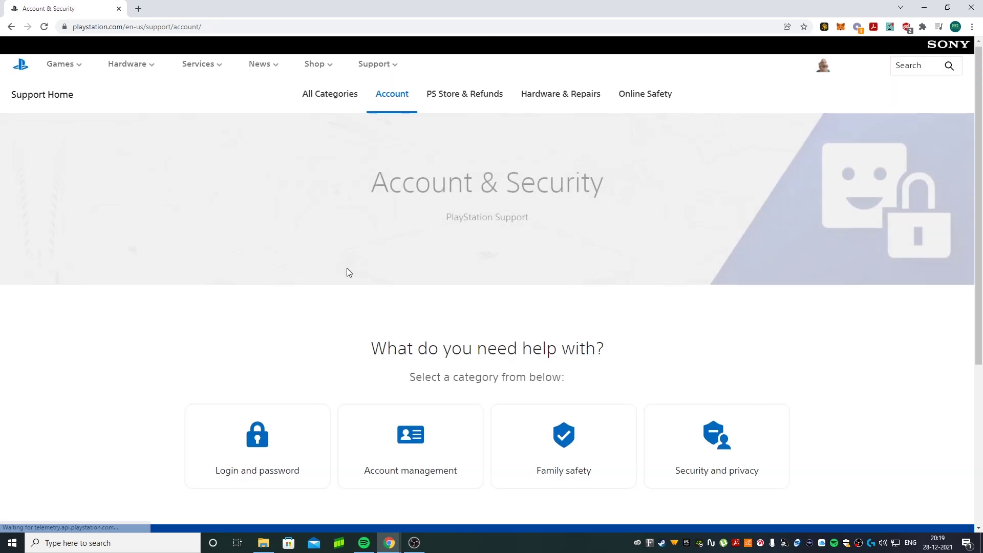
{"action": "scroll", "coordinate": [346, 270], "scroll_direction": "down", "scroll_amount": 2}
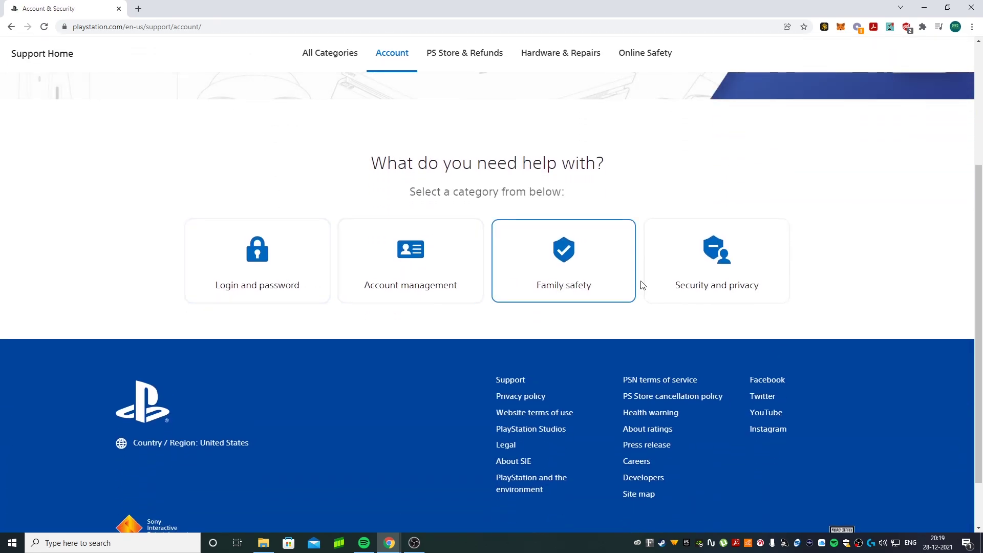
{"action": "left_click", "coordinate": [398, 258]}
{"action": "scroll", "coordinate": [317, 323], "scroll_direction": "down", "scroll_amount": 2}
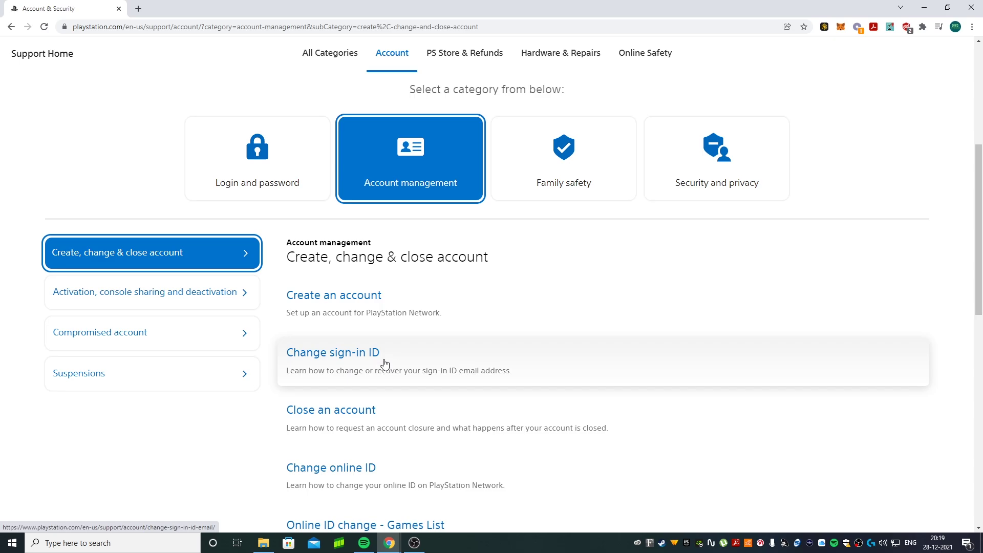
{"action": "scroll", "coordinate": [345, 373], "scroll_direction": "down", "scroll_amount": 1}
{"action": "scroll", "coordinate": [366, 369], "scroll_direction": "down", "scroll_amount": 1}
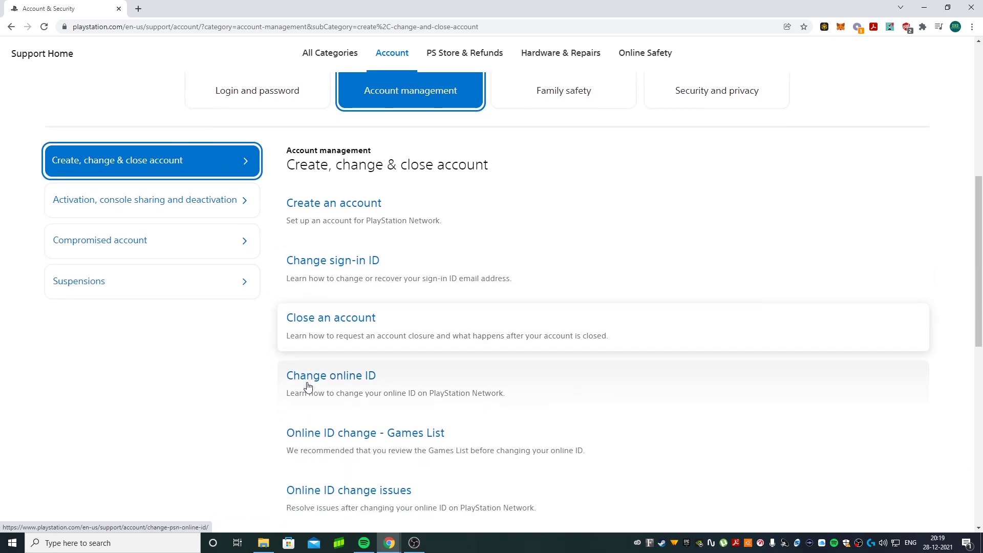
{"action": "scroll", "coordinate": [315, 349], "scroll_direction": "down", "scroll_amount": 1}
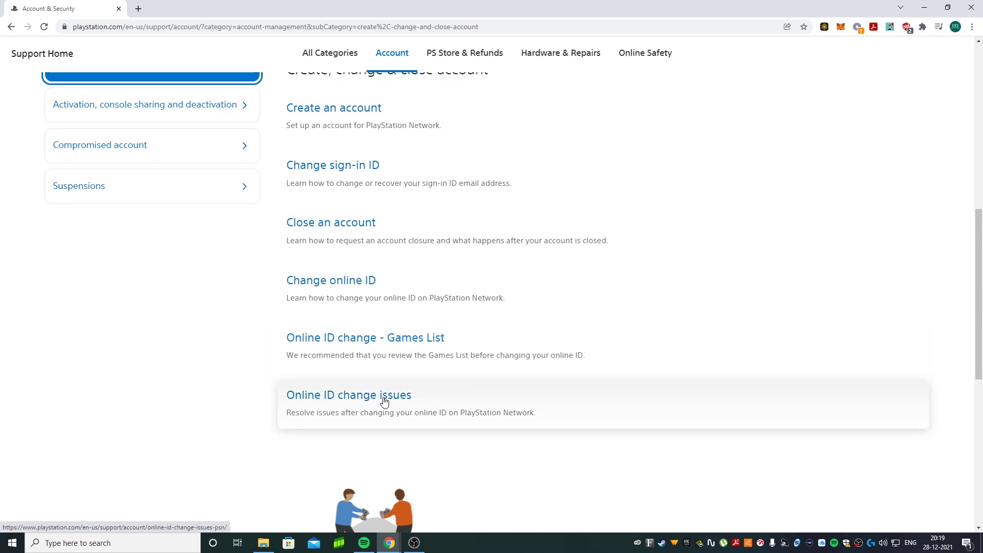
{"action": "scroll", "coordinate": [384, 401], "scroll_direction": "up", "scroll_amount": 1}
{"action": "scroll", "coordinate": [368, 395], "scroll_direction": "down", "scroll_amount": 1}
{"action": "scroll", "coordinate": [333, 406], "scroll_direction": "up", "scroll_amount": 2}
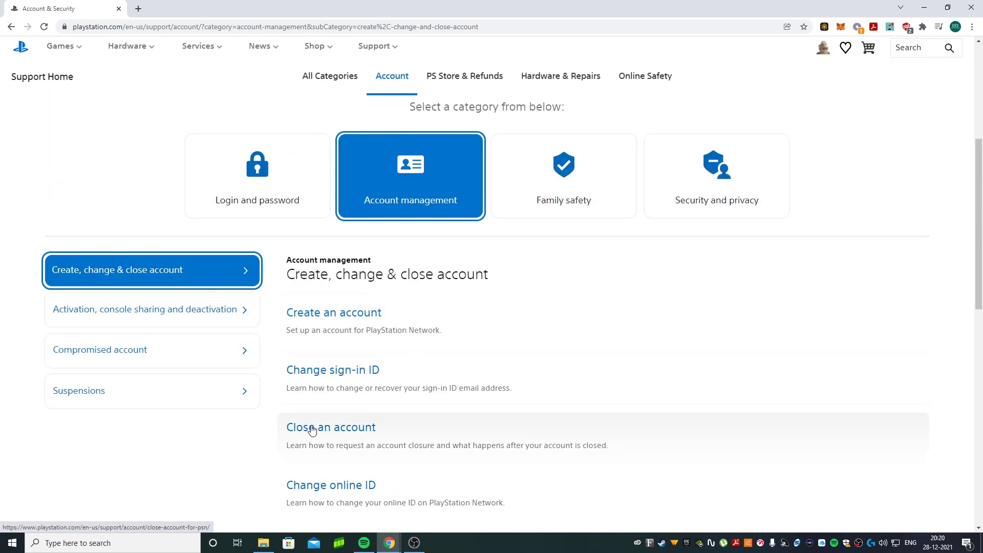
{"action": "scroll", "coordinate": [312, 430], "scroll_direction": "down", "scroll_amount": 1}
Step: Open 'Close an account' and highlight the closure steps and Sign-in ID and Online ID requirements
{"action": "left_click", "coordinate": [298, 361]}
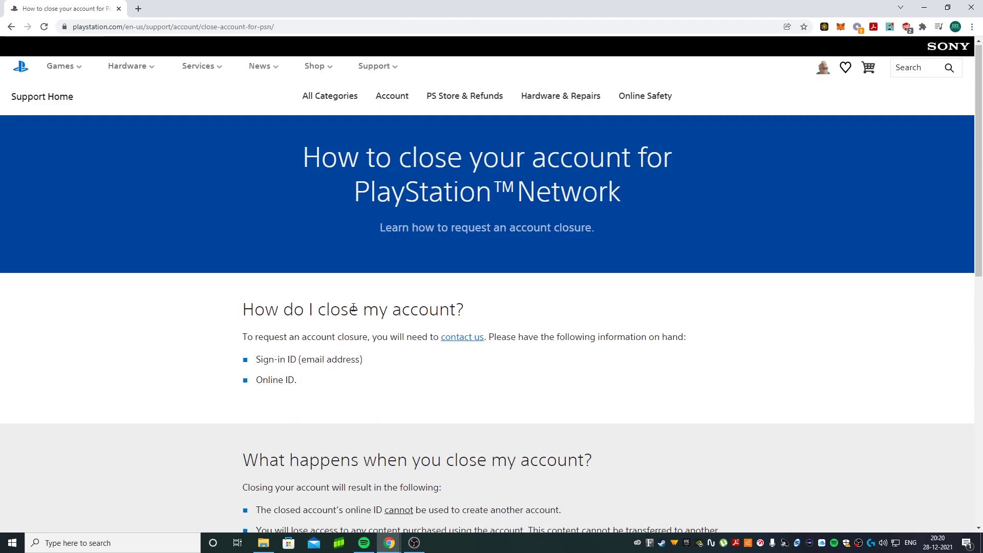
{"action": "scroll", "coordinate": [362, 315], "scroll_direction": "down", "scroll_amount": 1}
{"action": "left_click_drag", "start_coordinate": [239, 202], "coordinate": [426, 278]}
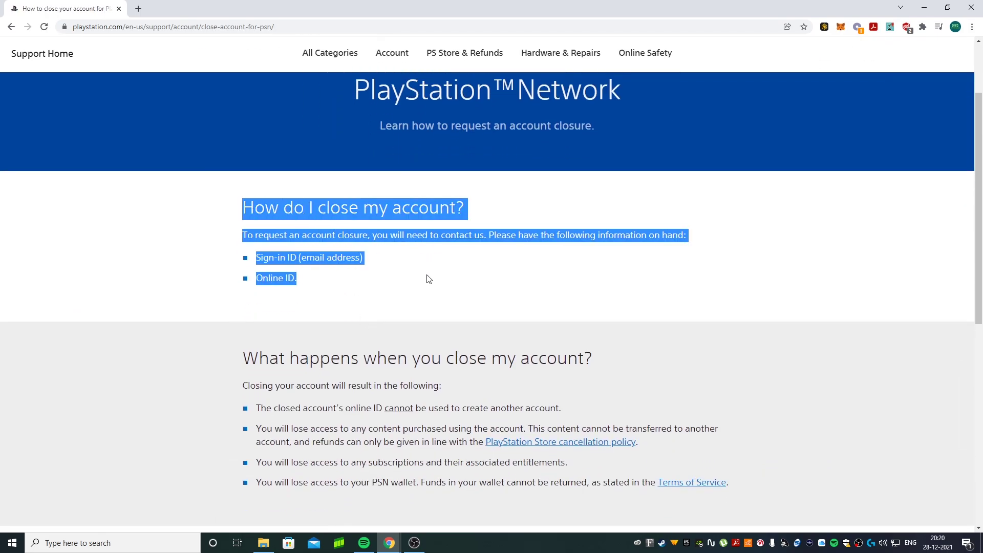
{"action": "left_click", "coordinate": [428, 279]}
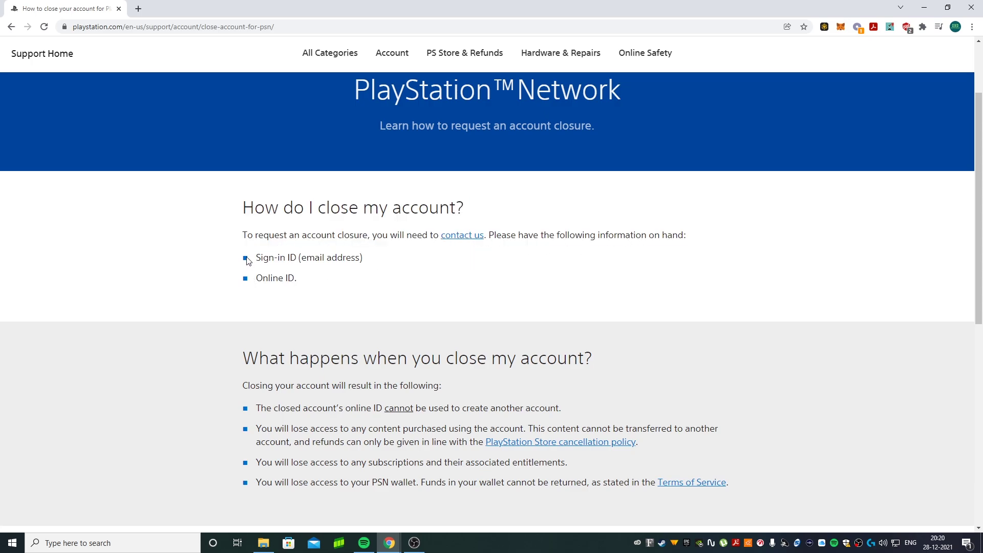
{"action": "left_click_drag", "start_coordinate": [246, 261], "coordinate": [322, 282]}
{"action": "left_click", "coordinate": [350, 288]}
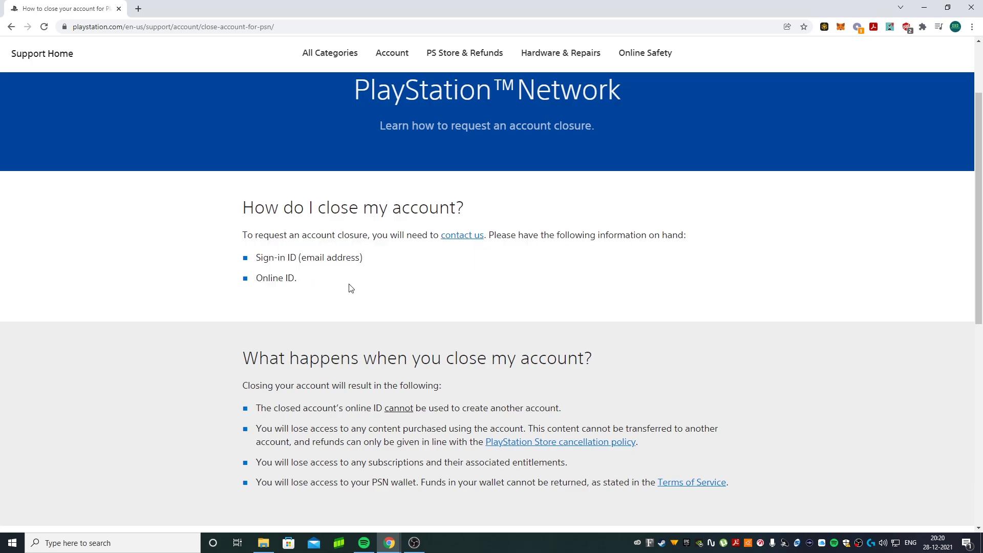
Step: Choose 'Change online ID & other account questions' on Contact Support, try Chat now, dismiss the holiday notice
{"action": "left_click", "coordinate": [454, 237]}
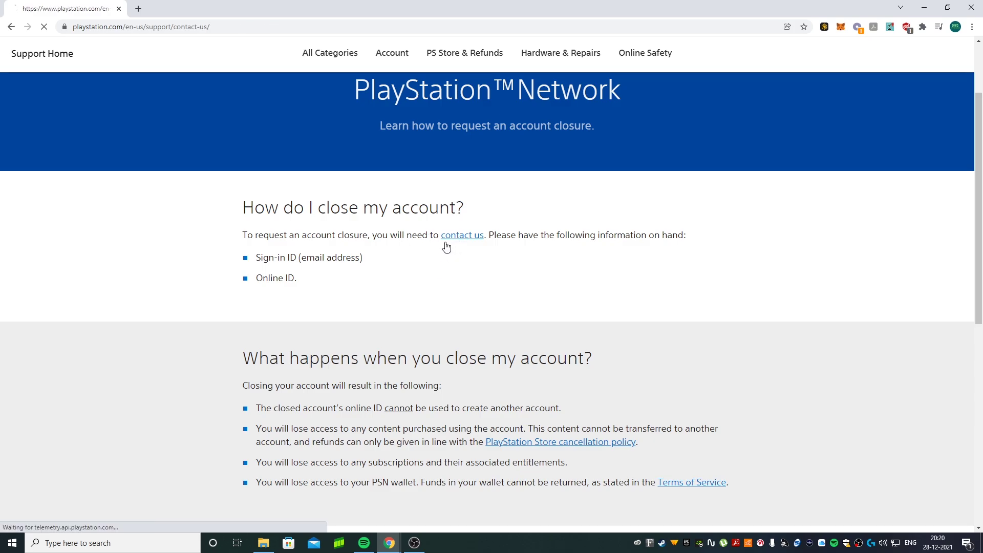
{"action": "scroll", "coordinate": [385, 313], "scroll_direction": "down", "scroll_amount": 2}
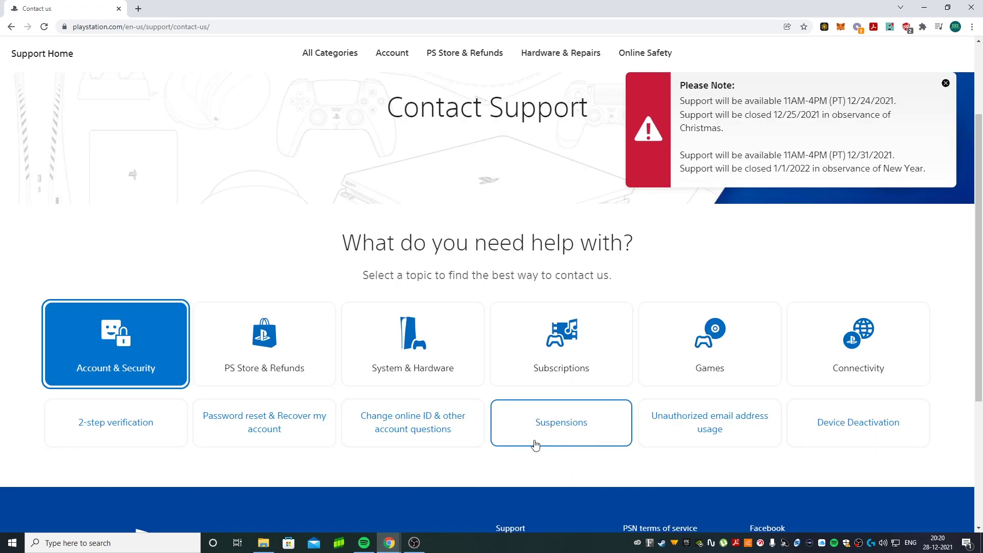
{"action": "scroll", "coordinate": [364, 434], "scroll_direction": "down", "scroll_amount": 1}
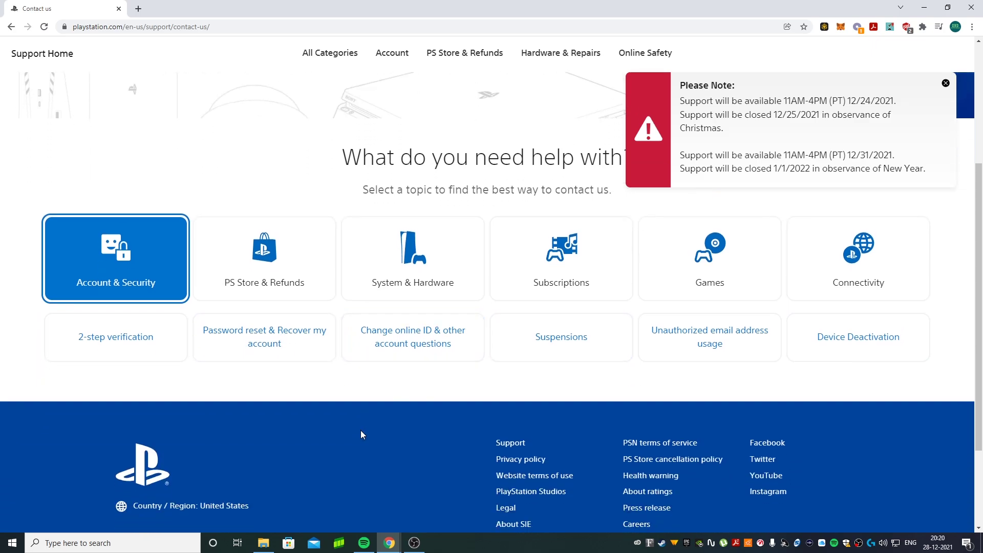
{"action": "left_click", "coordinate": [398, 350]}
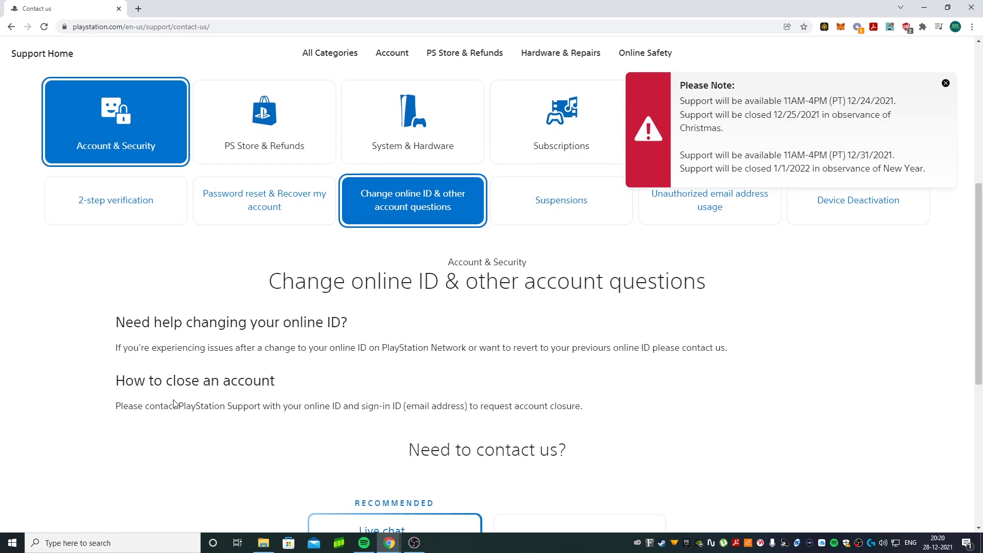
{"action": "scroll", "coordinate": [336, 423], "scroll_direction": "down", "scroll_amount": 1}
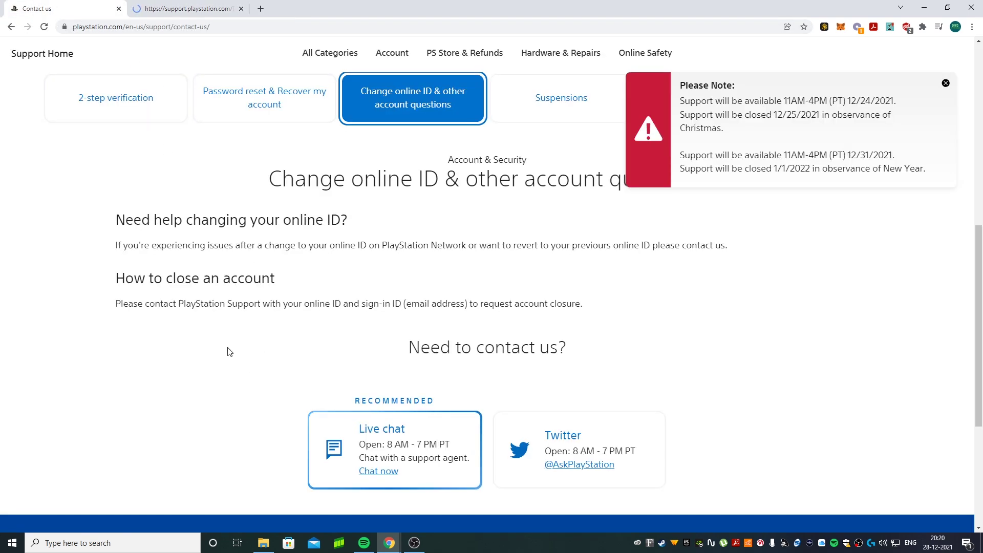
{"action": "left_click", "coordinate": [372, 474]}
{"action": "scroll", "coordinate": [412, 359], "scroll_direction": "up", "scroll_amount": 1}
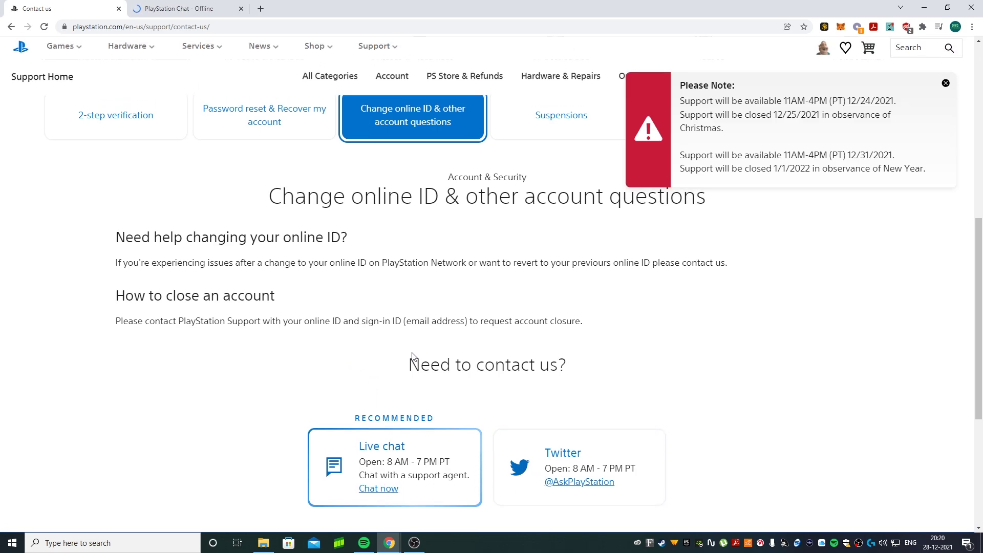
{"action": "left_click", "coordinate": [945, 84]}
{"action": "scroll", "coordinate": [469, 383], "scroll_direction": "up", "scroll_amount": 1}
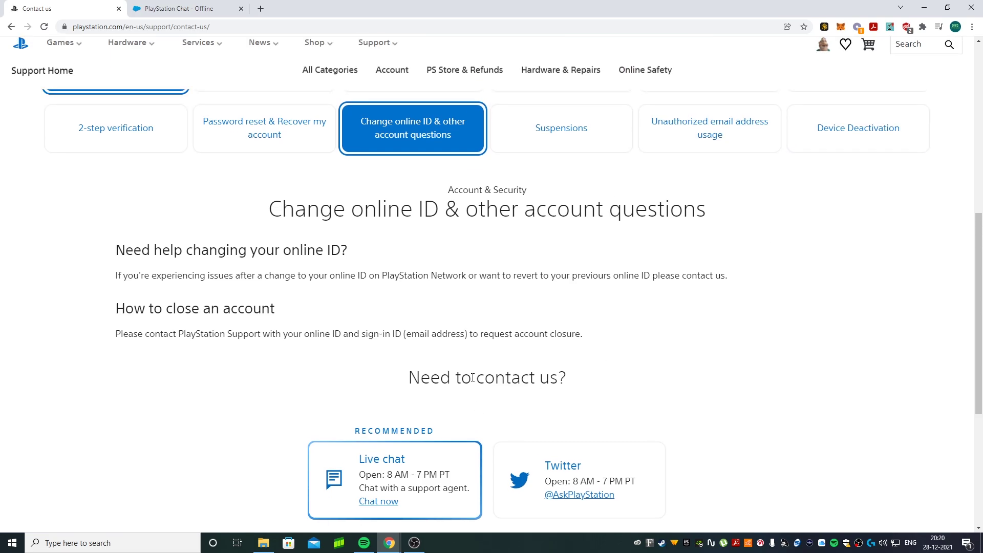
{"action": "scroll", "coordinate": [468, 383], "scroll_direction": "down", "scroll_amount": 1}
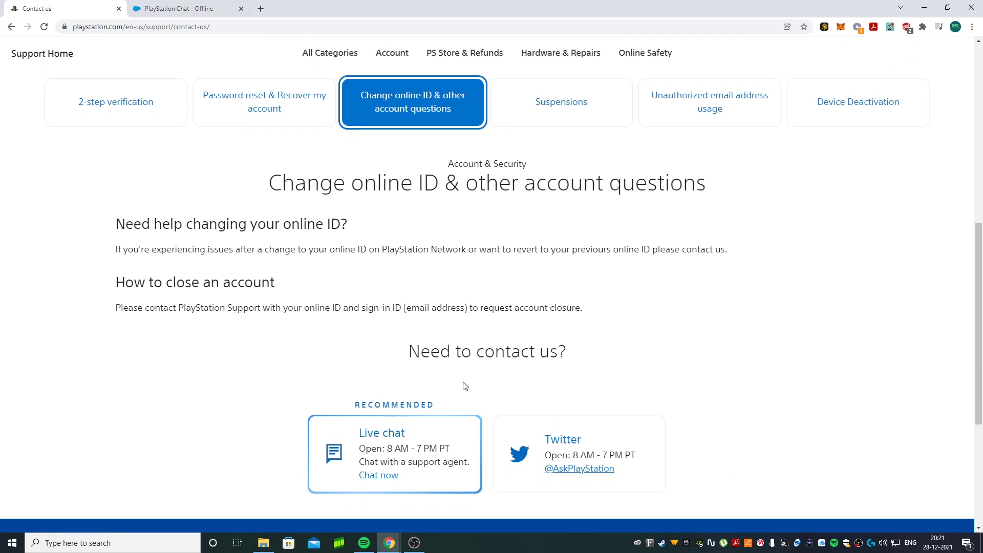